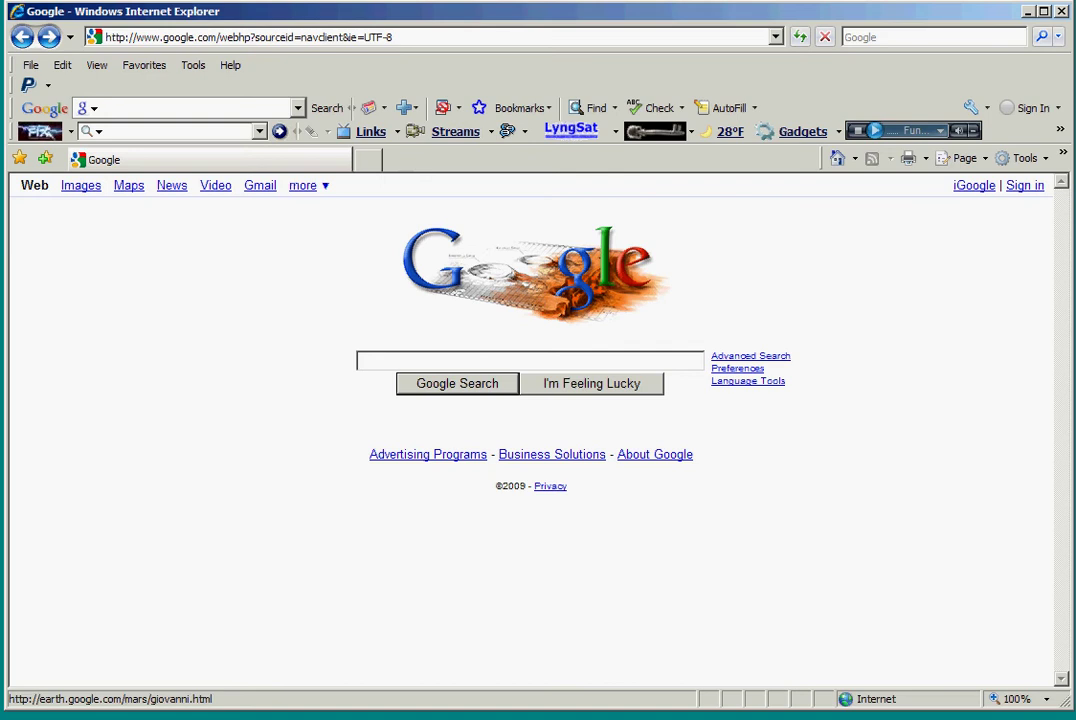
key("alt+d")
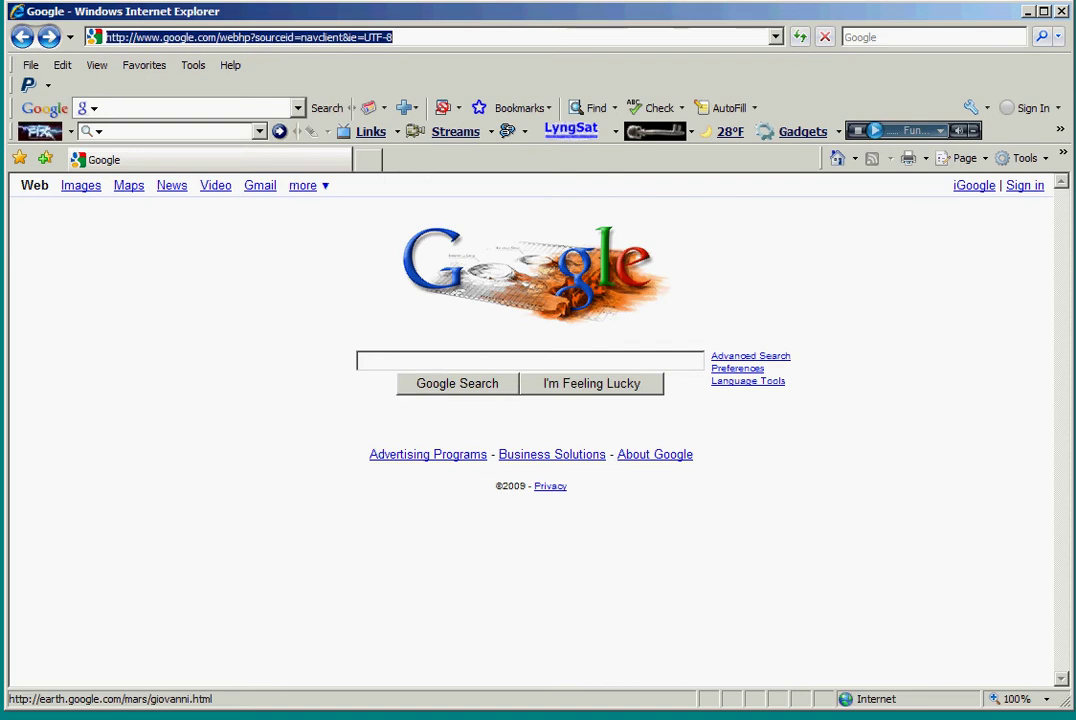
type("http")
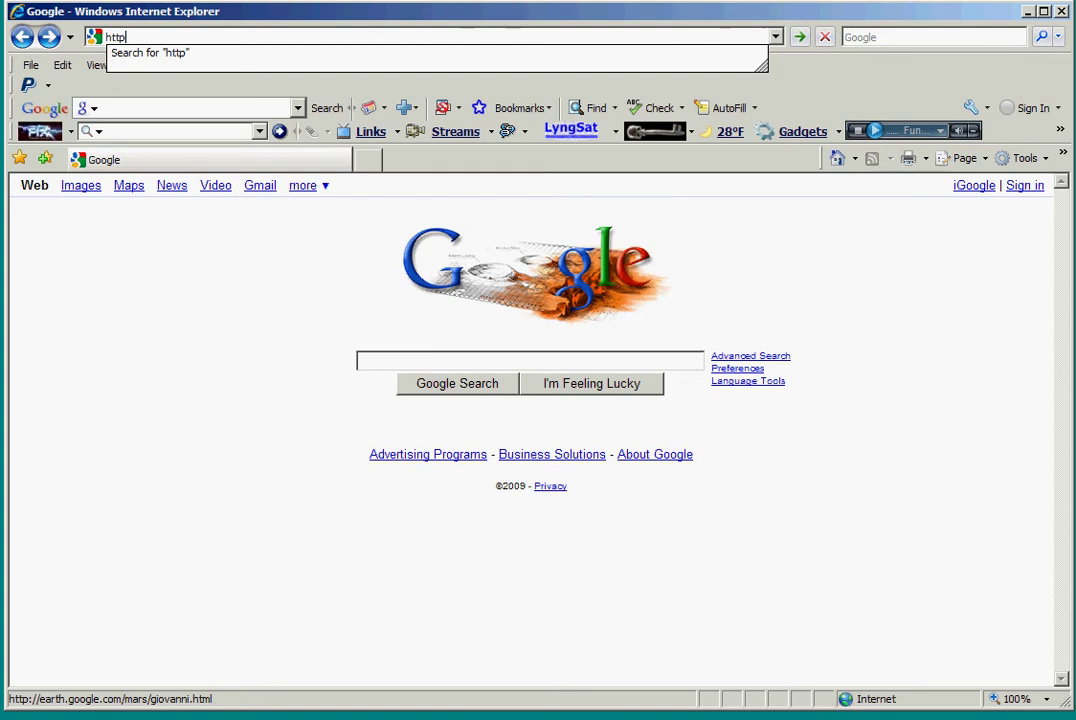
type("://w")
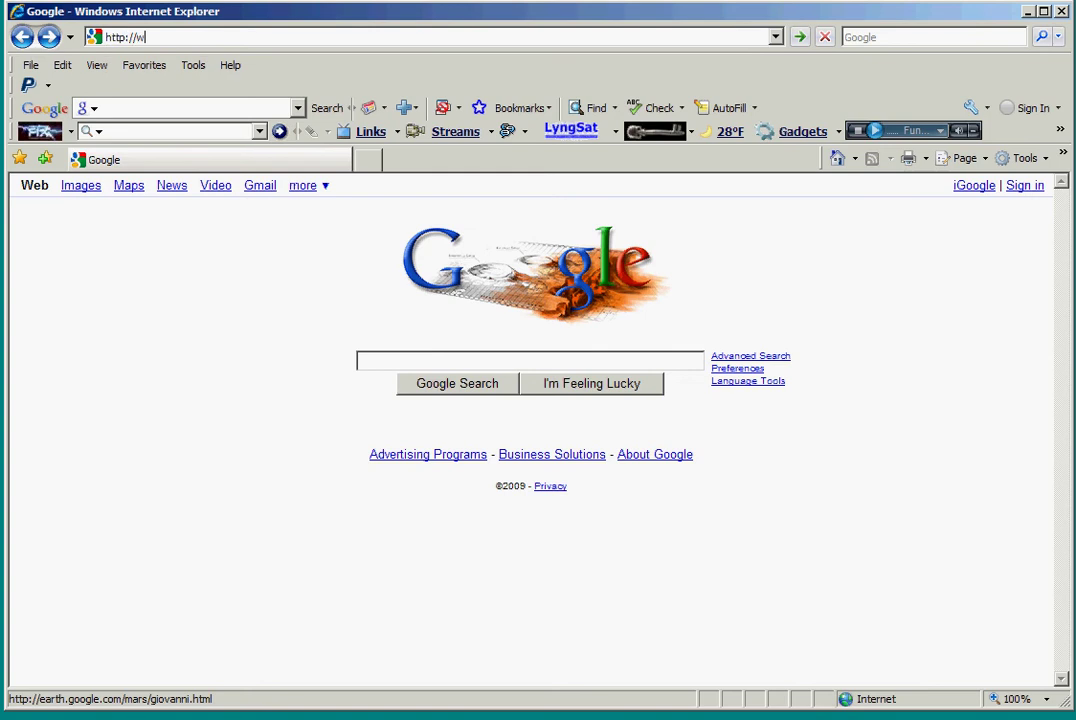
type("ww.")
type("cncsimulator.com")
key("Return")
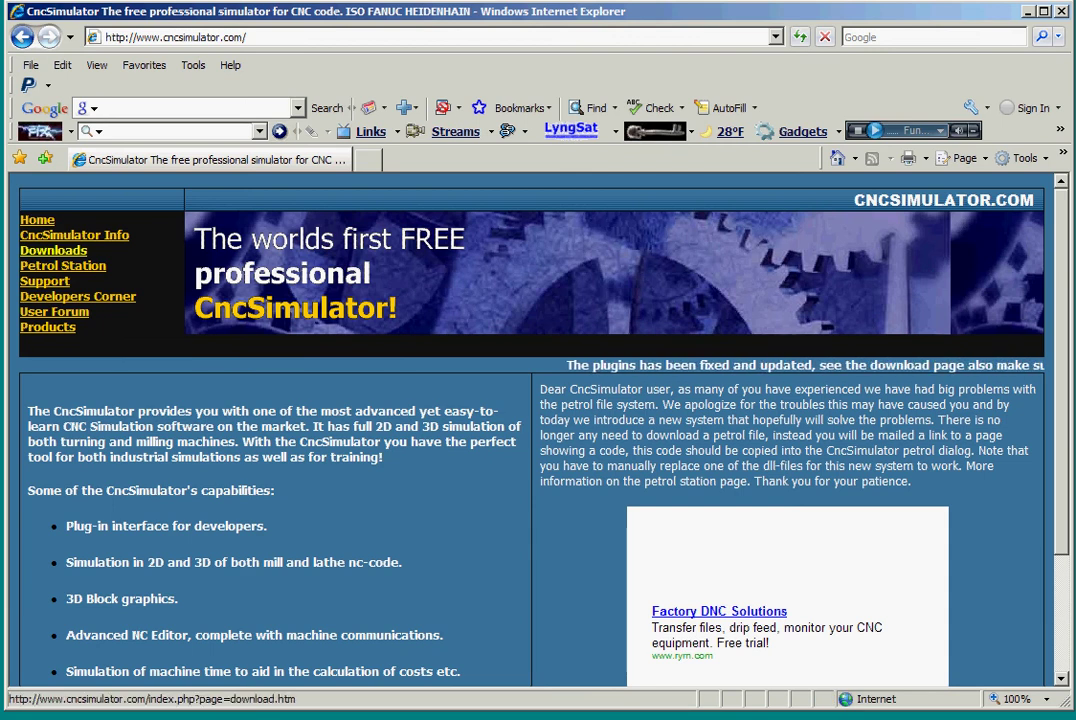
From the Downloads page, download The CncSimulator installer and choose to run CncSetup453.exe
left_click(53, 250)
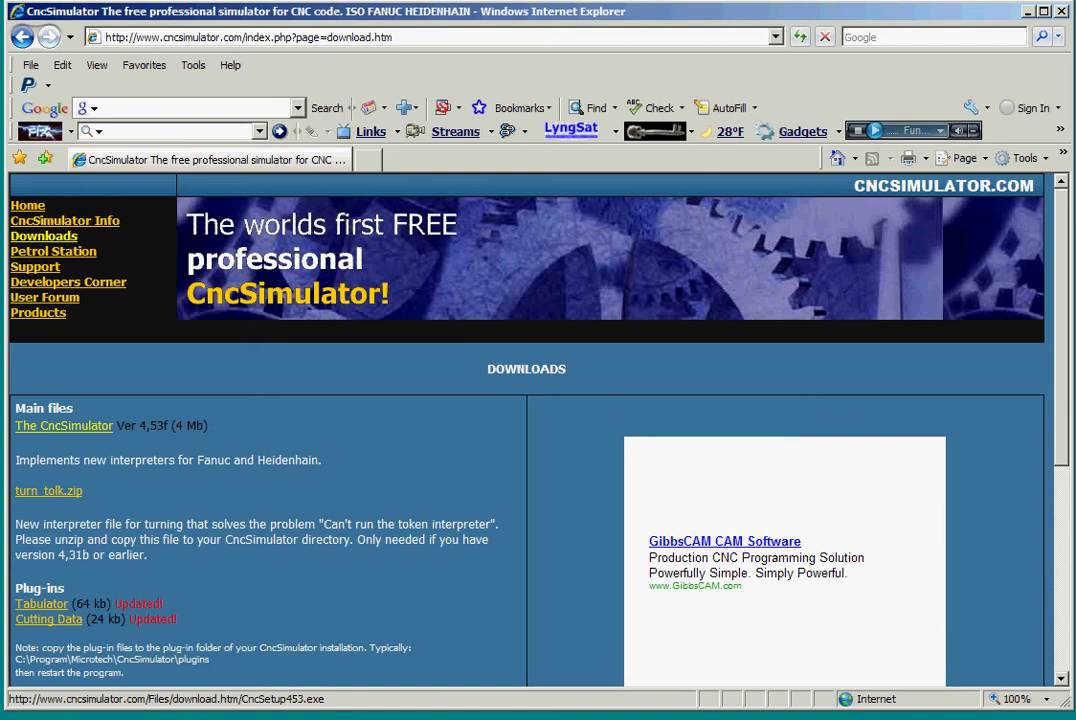
left_click(64, 426)
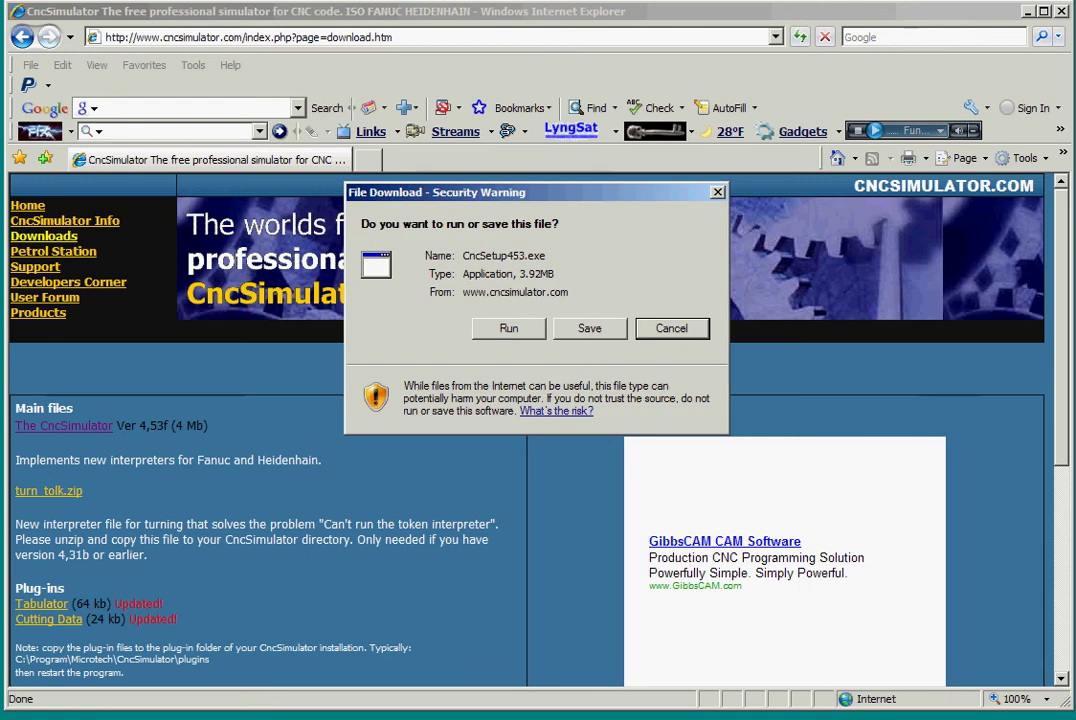
key("alt+r")
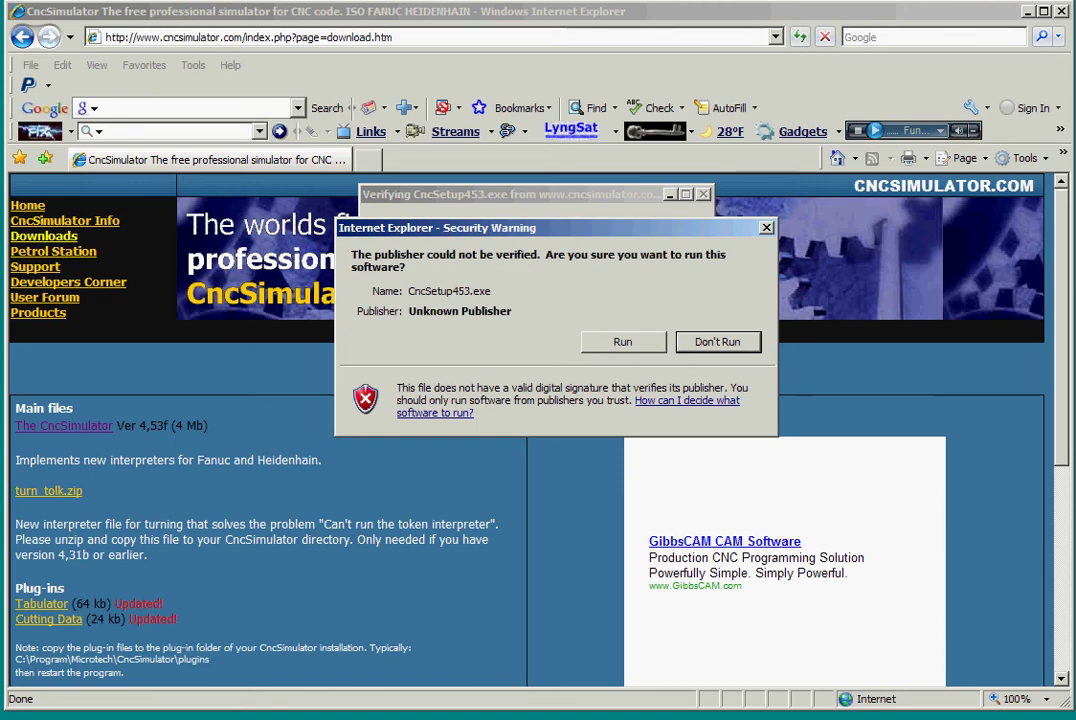
Allow the unverified CncSetup453.exe installer to run despite the security warning
key("alt+r")
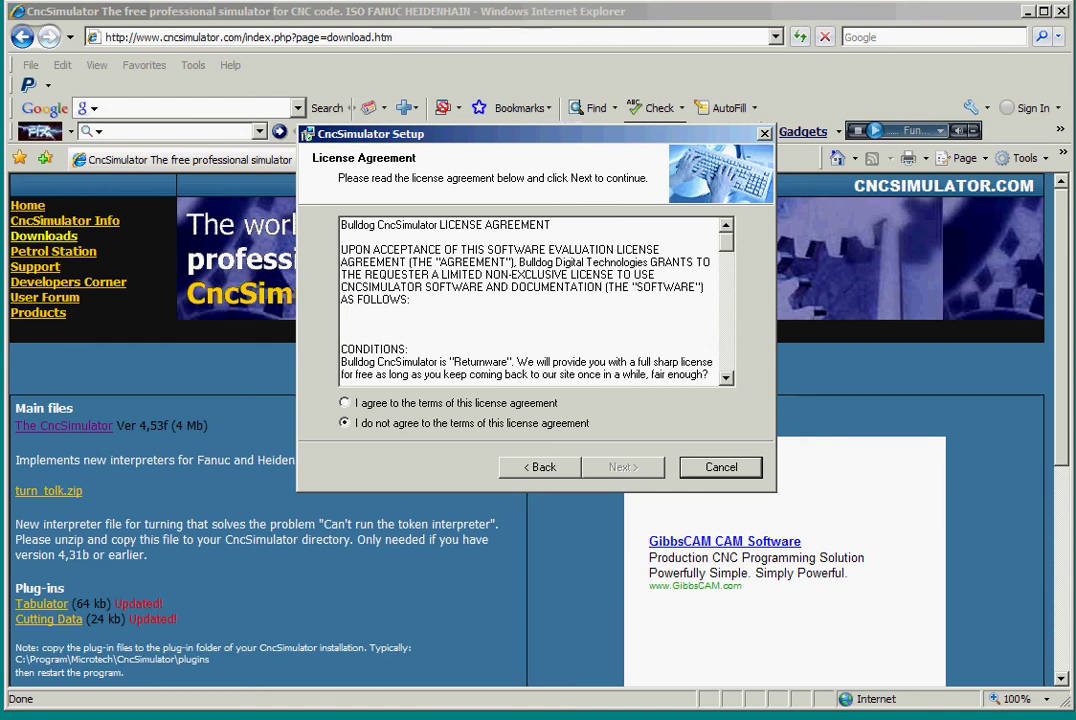
Agree to the license, keep the default folder, and choose Inch as the unit
key("Up")
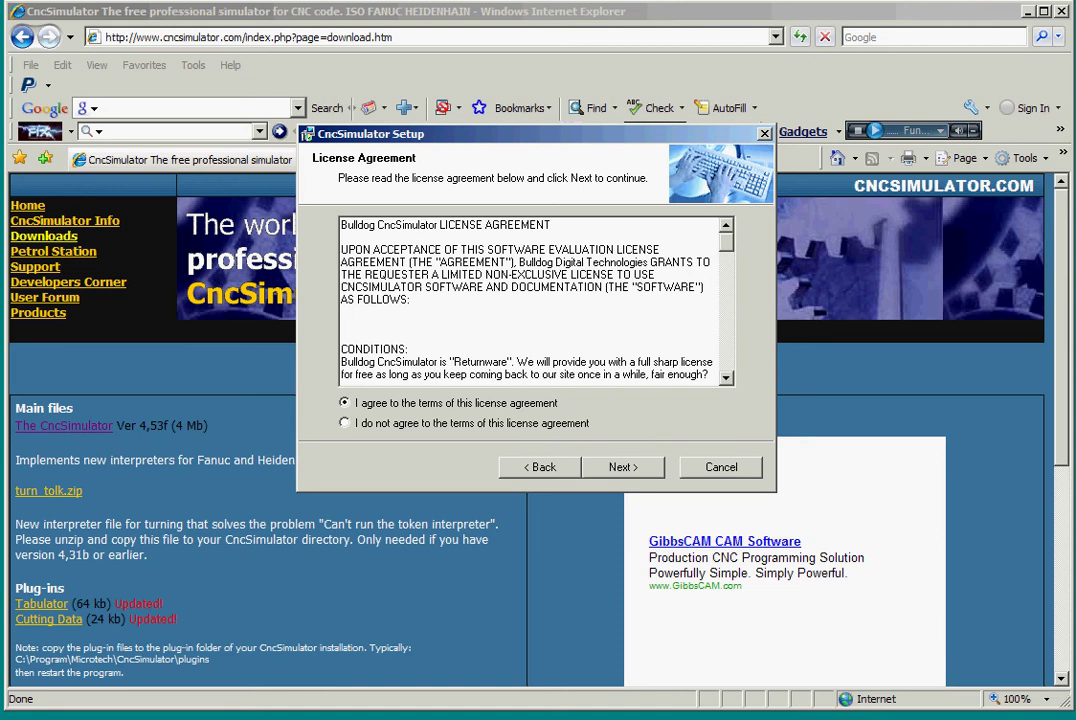
key("Return")
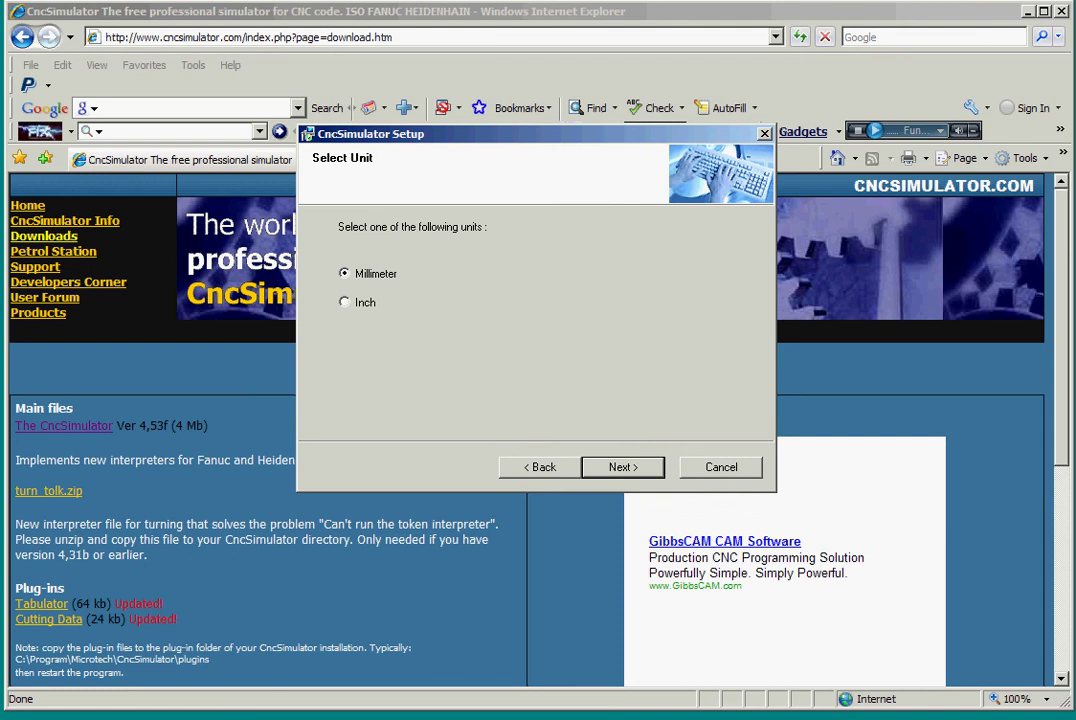
key("Down")
key("Return")
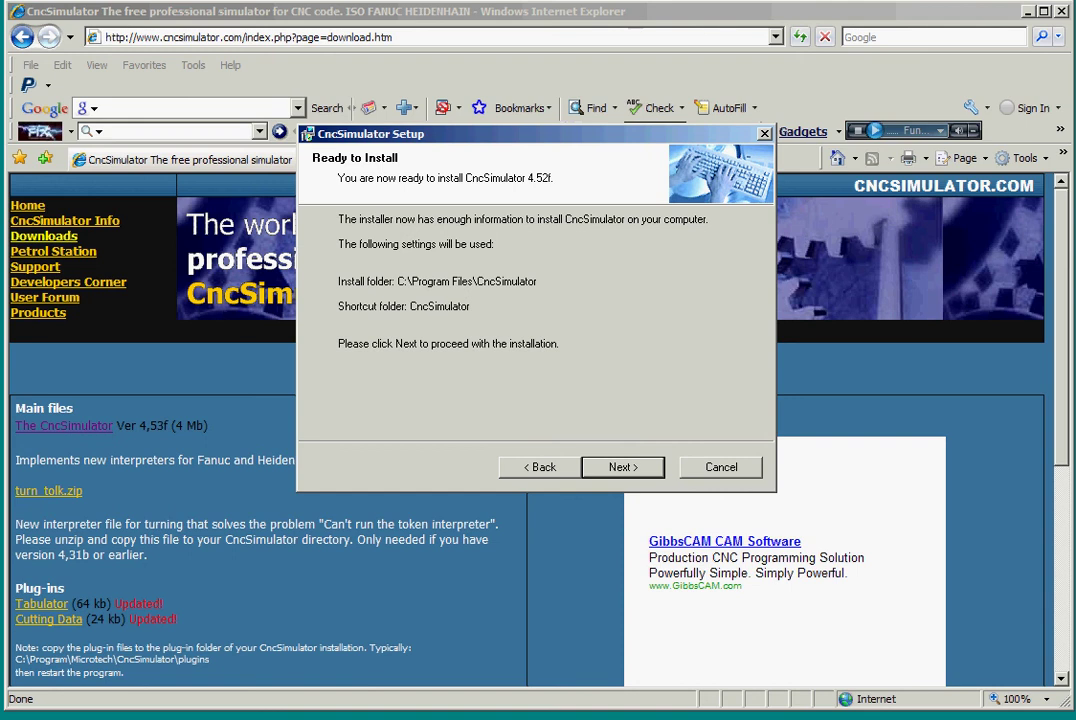
Install the files, dismissing the Out of fuel message and the in-use ComModul.dll notice
key("Return")
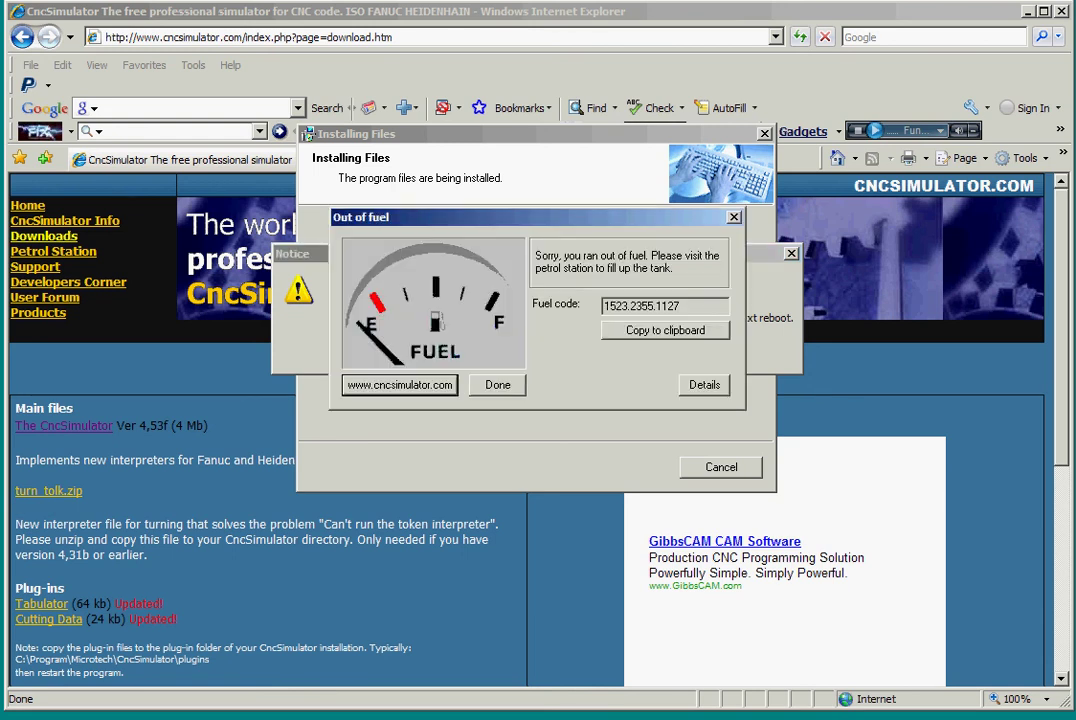
key("Escape")
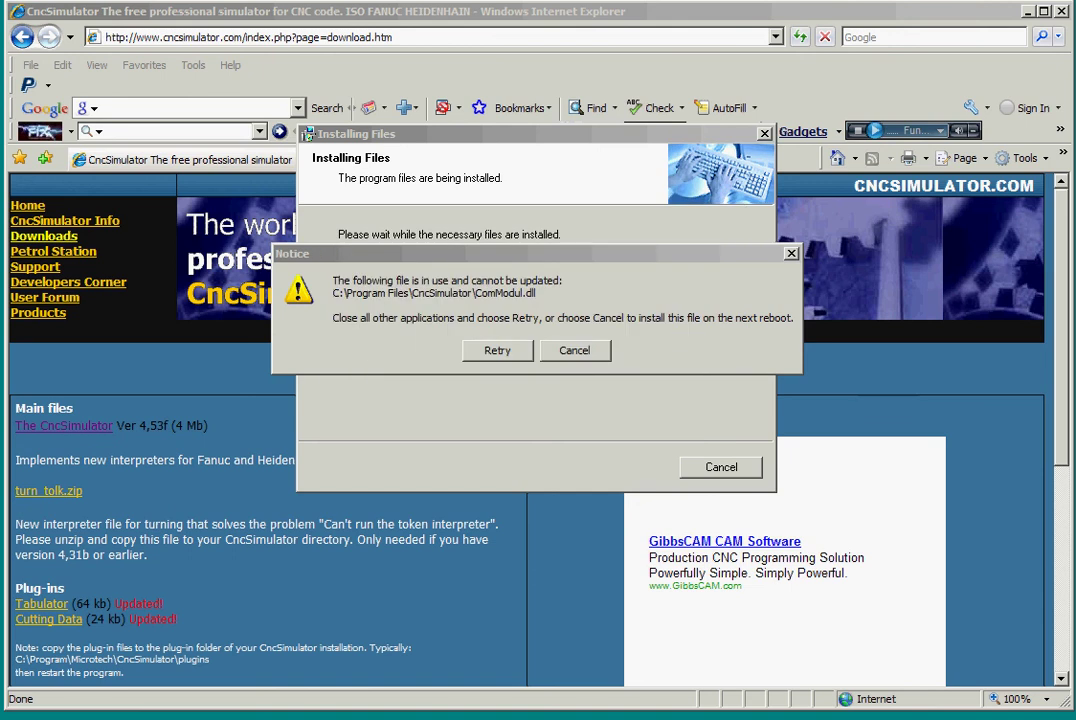
key("Return")
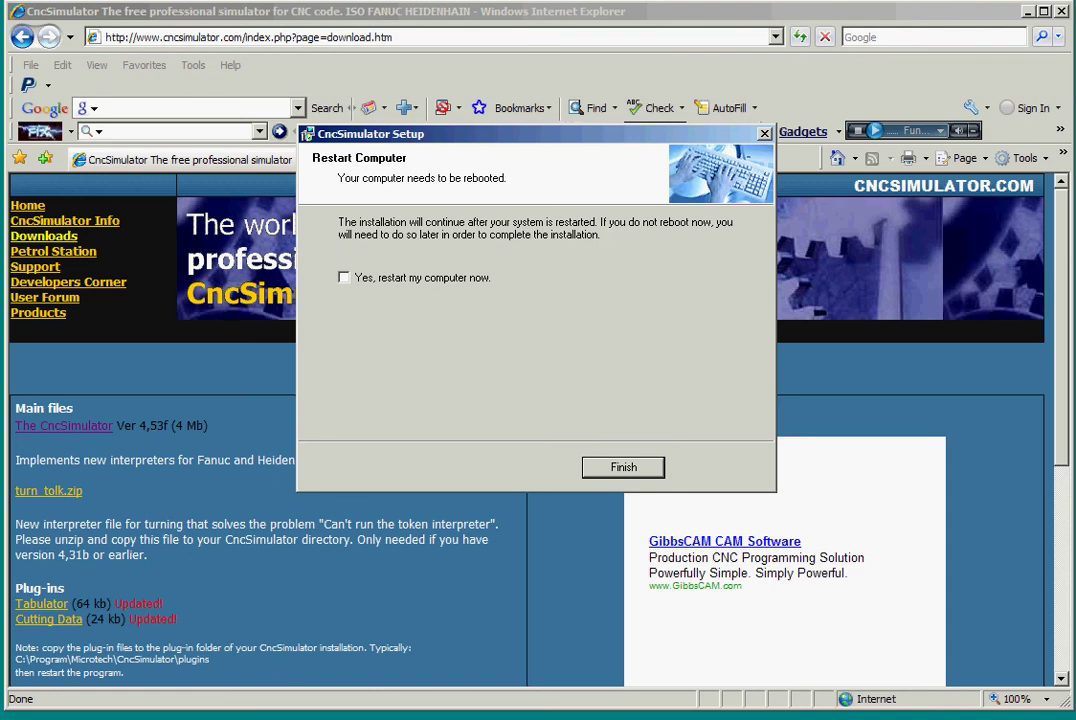
Finish the setup wizard and browse the Start menu to the CncSimulator program group
left_click(623, 467)
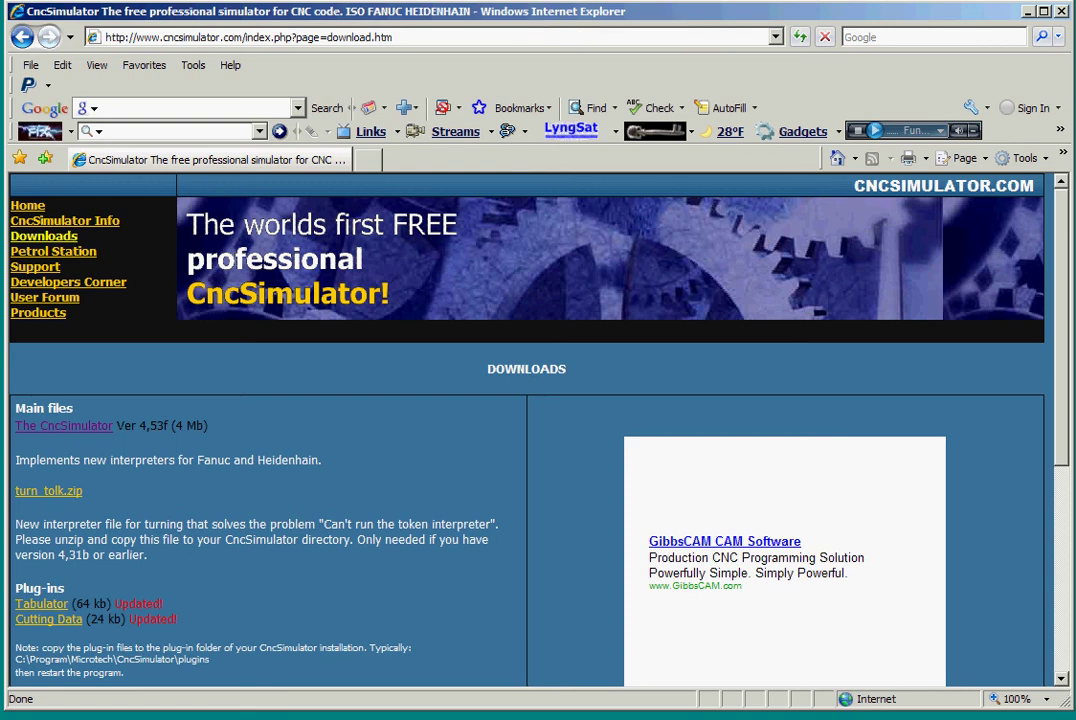
key("super")
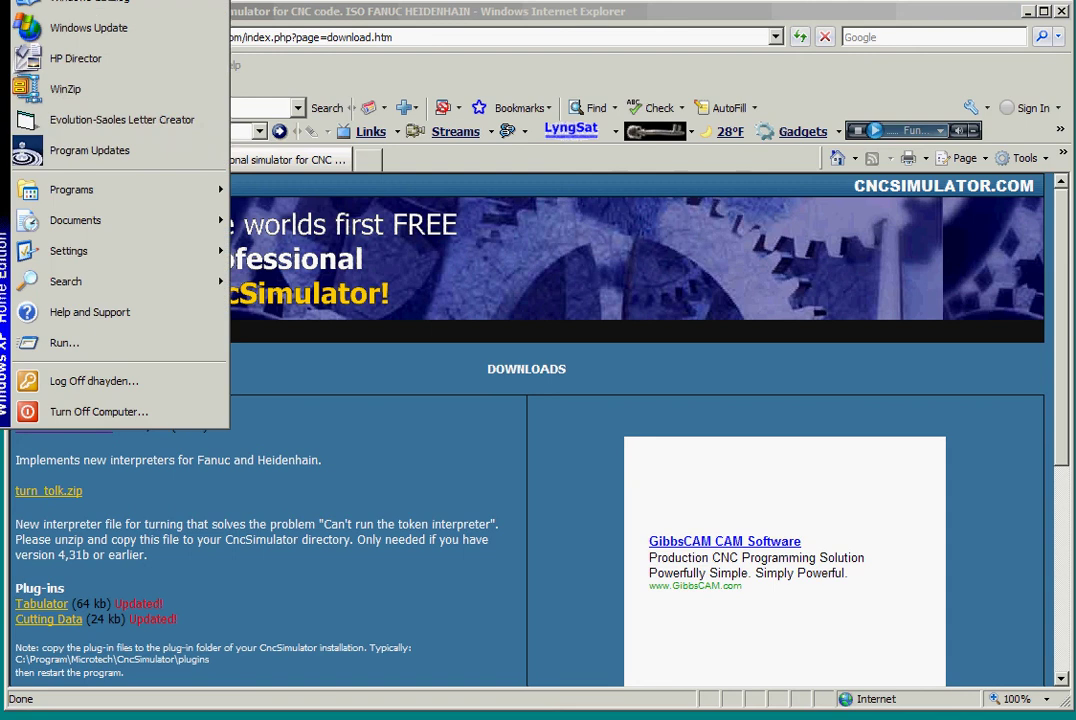
key("Down")
key("Down")
key("Down")
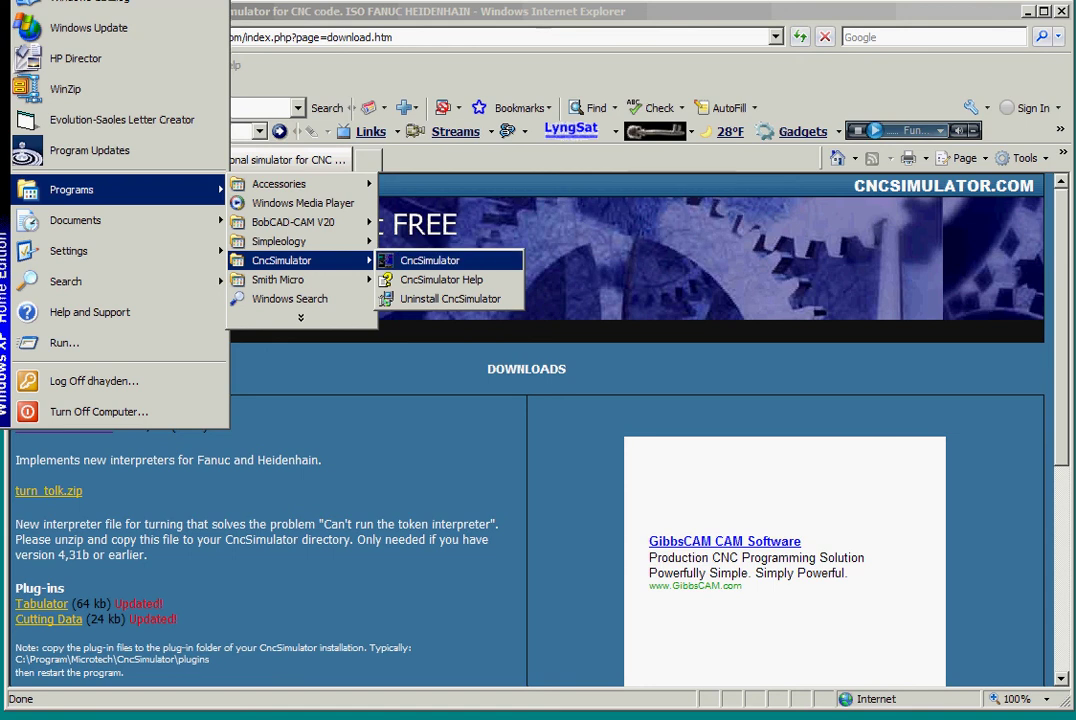
Start CncSimulator, then close its petrol-file help window and the Out of fuel dialog
left_click(430, 260)
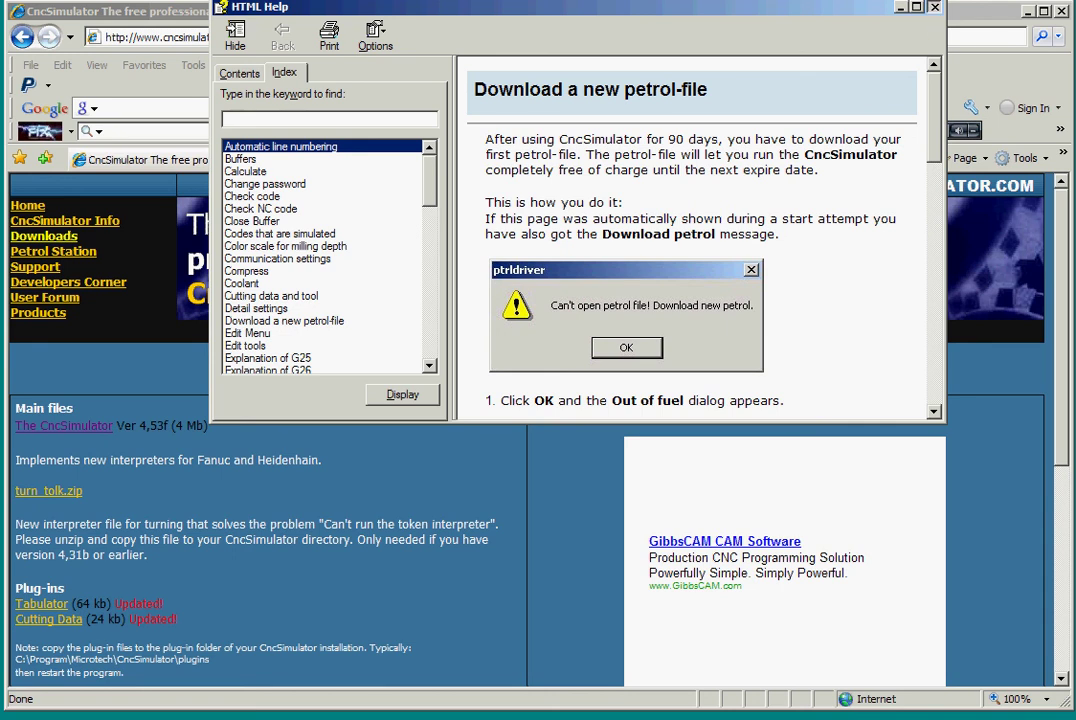
left_click(934, 7)
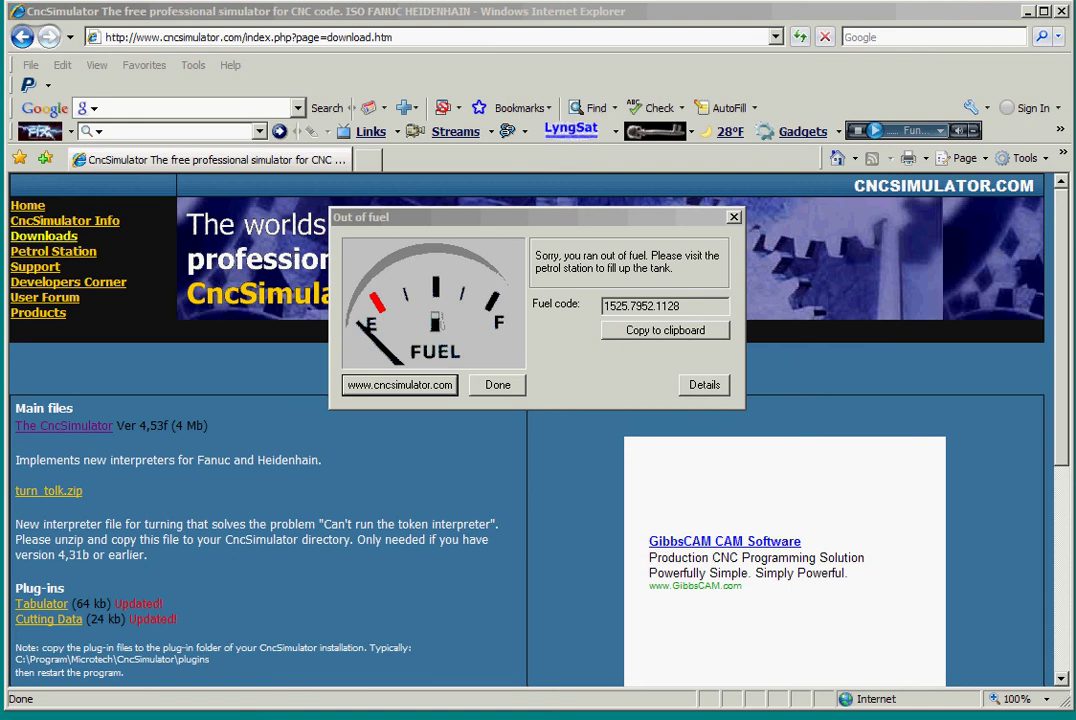
key("Return")
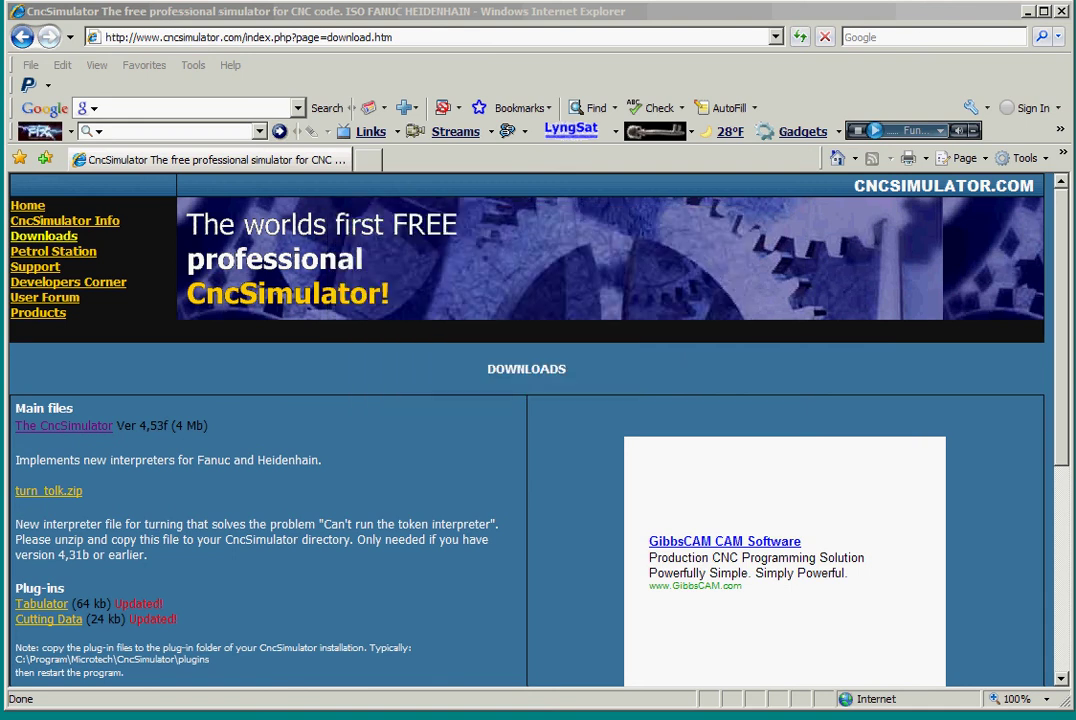